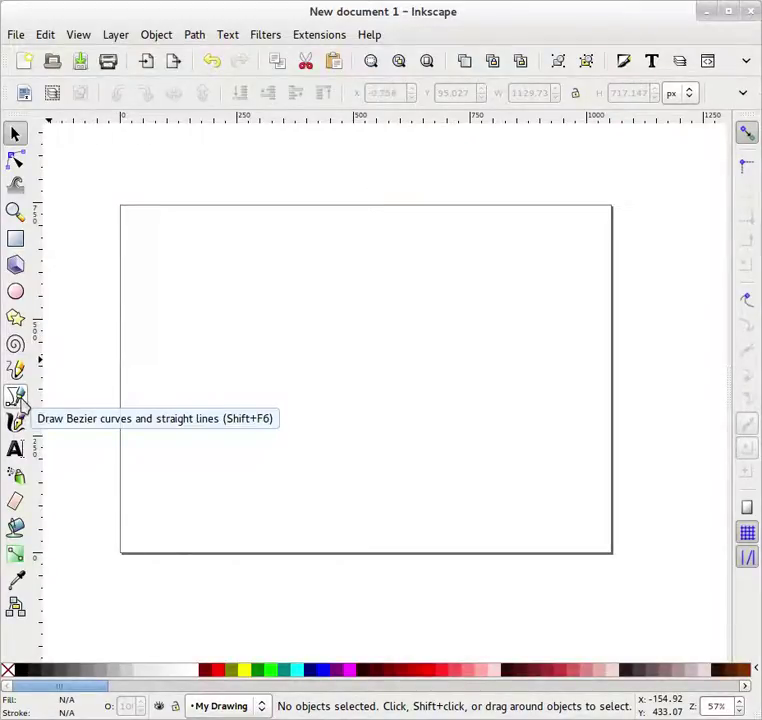
- Draw a five-node zigzag path of four straight segments across the page with the Pen tool
click(16, 397)
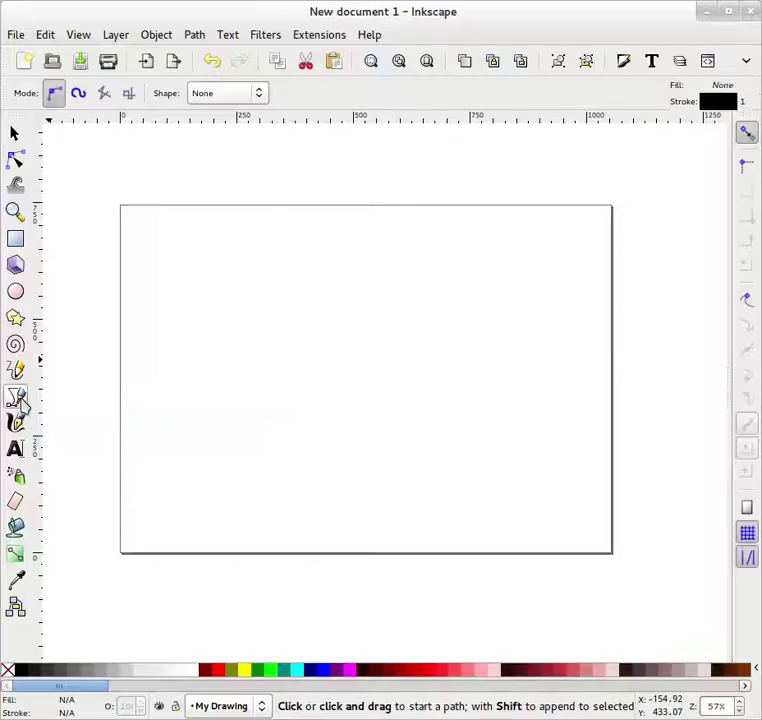
click(150, 307)
click(196, 421)
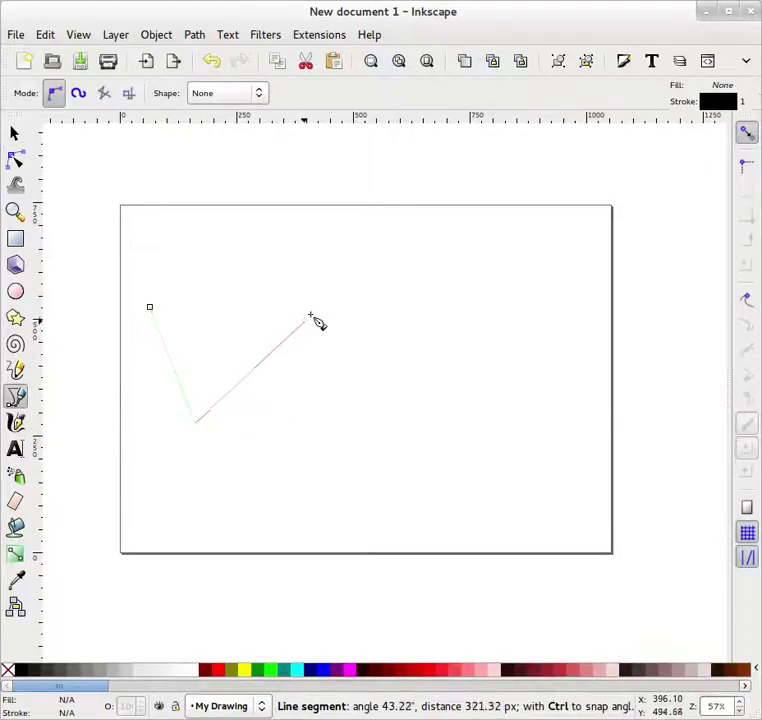
click(313, 311)
click(391, 427)
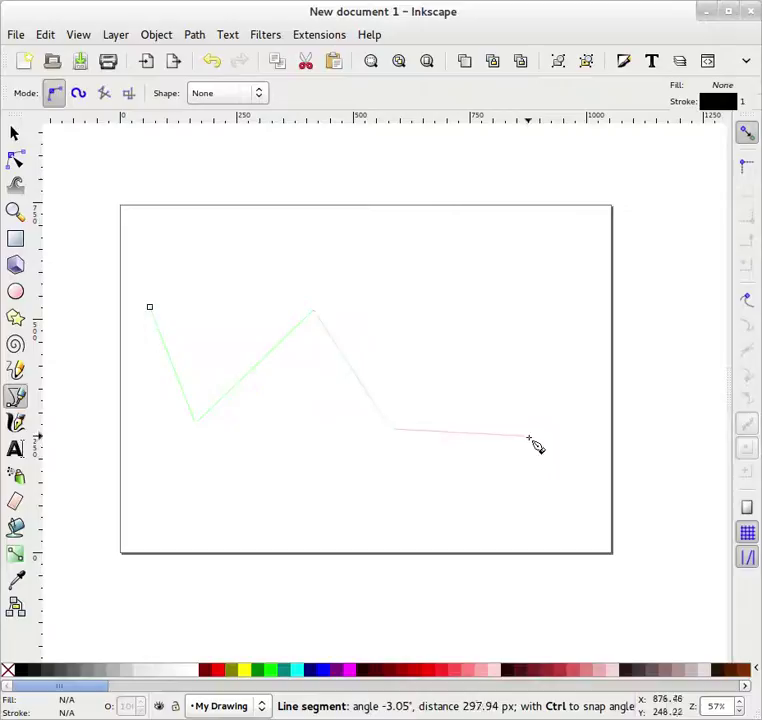
click(562, 405)
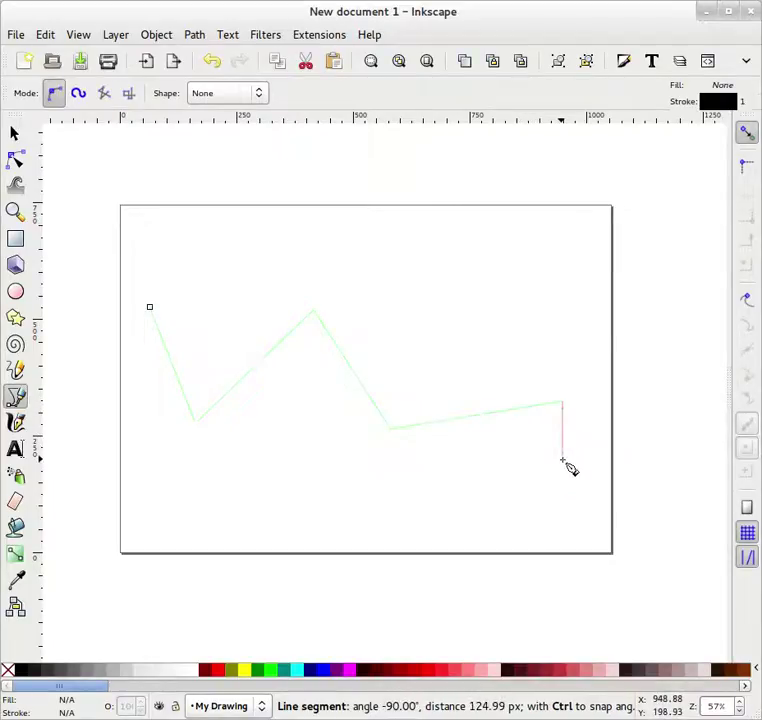
key(Return)
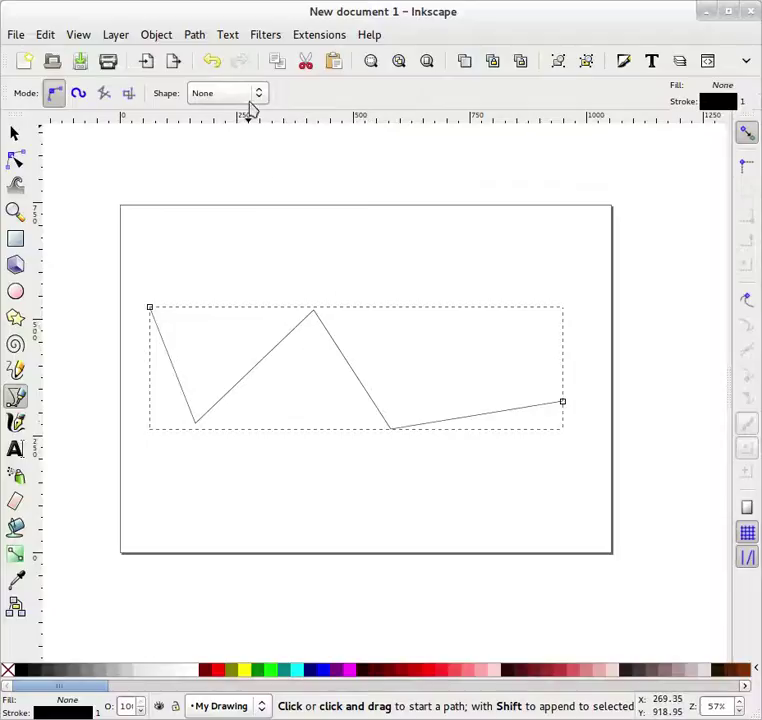
- Dock the Path Effect Editor from the Path menu beside the zigzag path
click(229, 35)
mouse_move(198, 36)
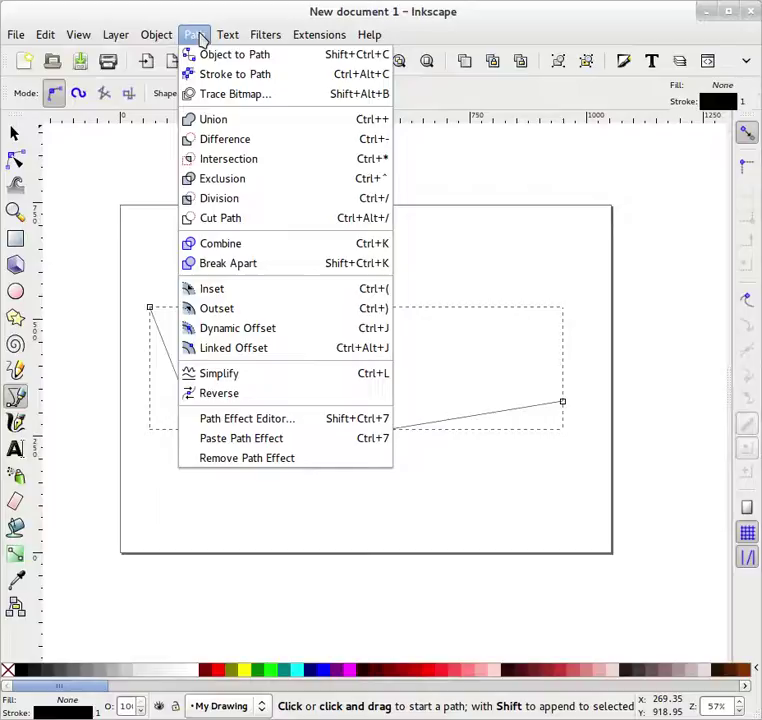
click(262, 421)
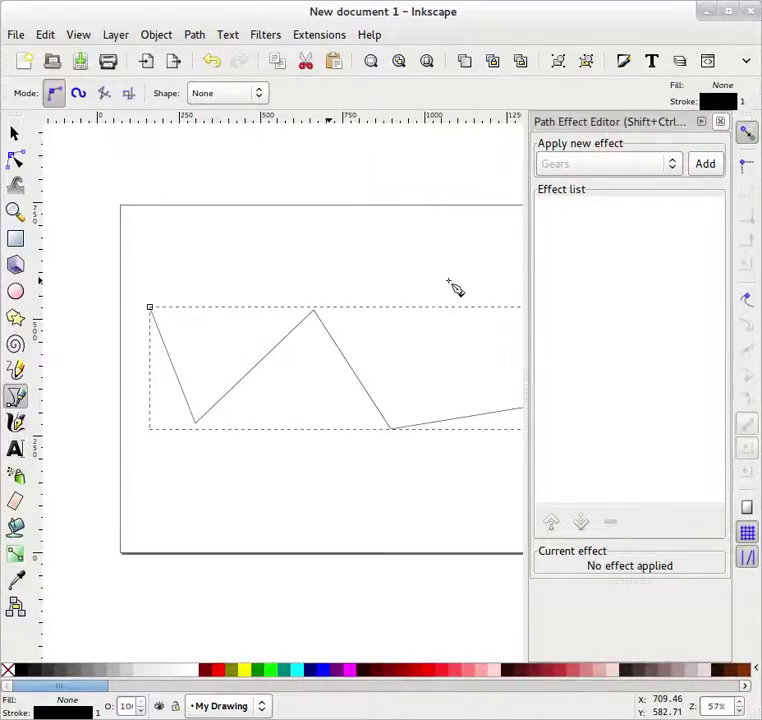
drag(454, 286, 374, 281)
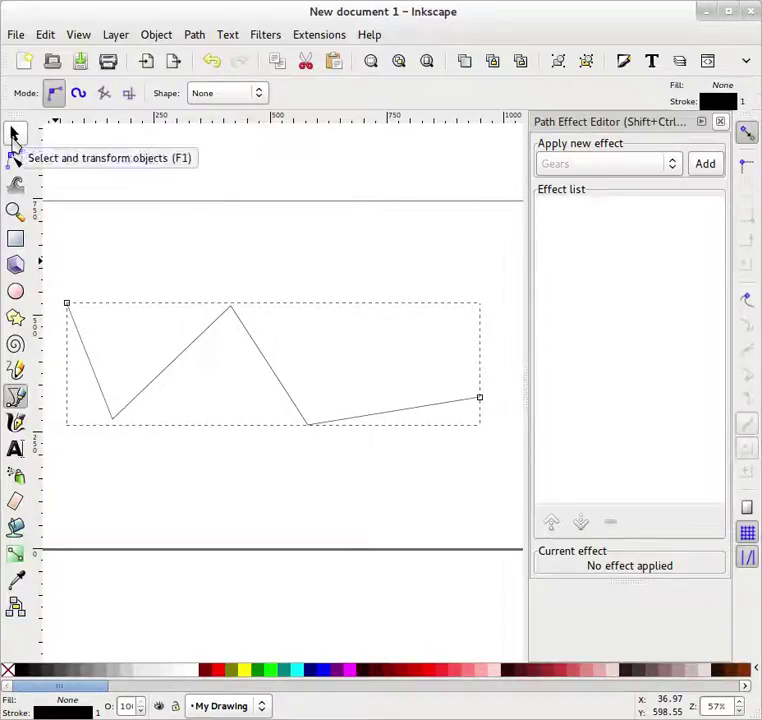
- Apply the Gears path effect to the selected zigzag via the Path Effect Editor
click(14, 140)
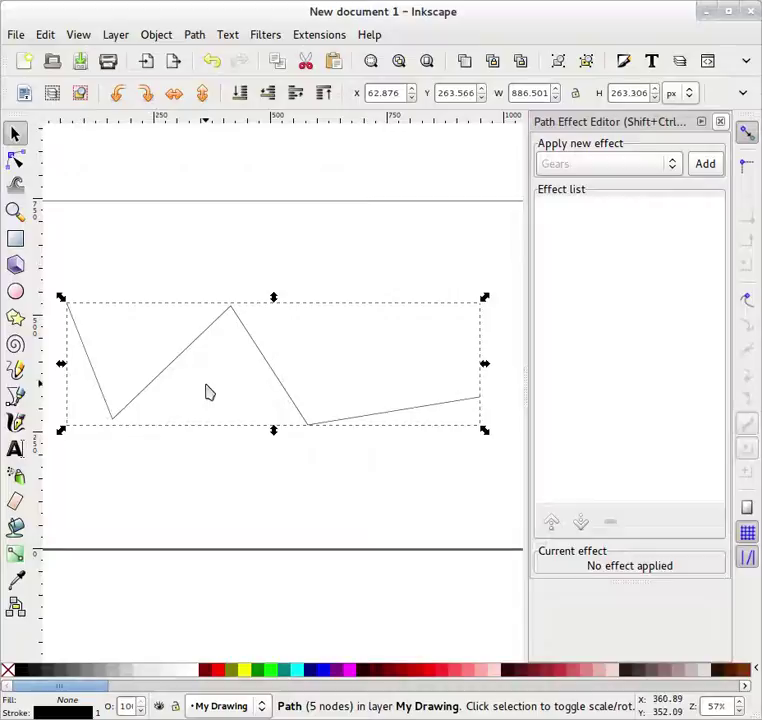
click(621, 170)
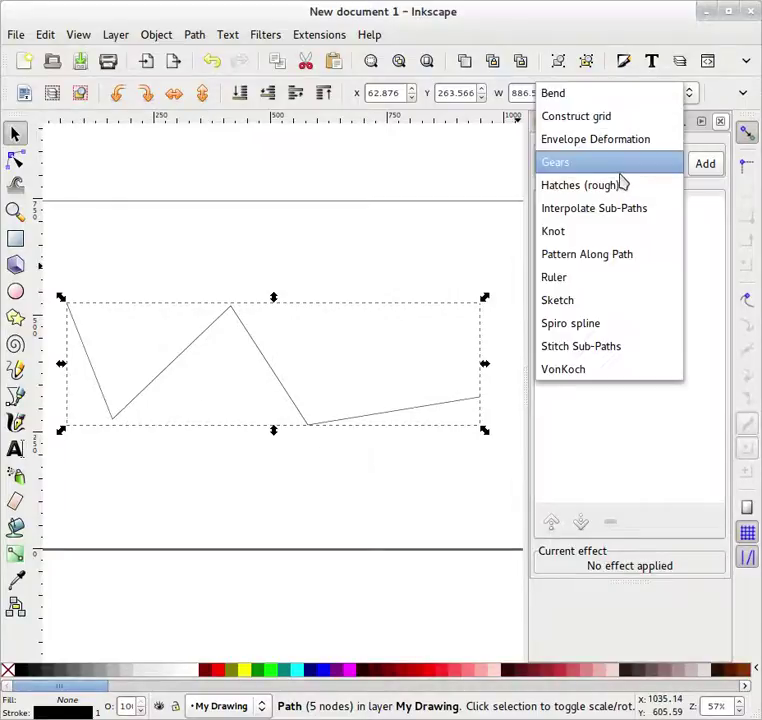
click(564, 170)
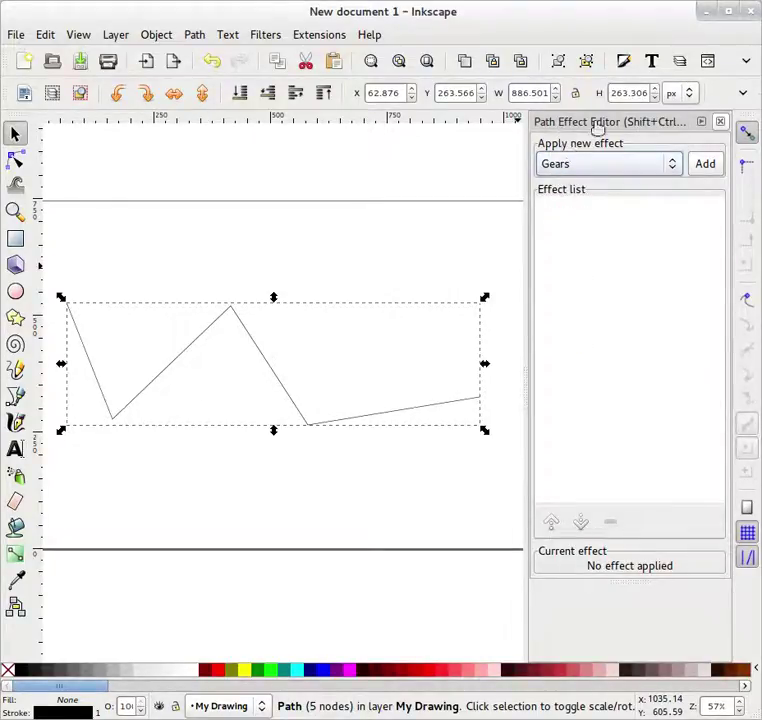
click(705, 165)
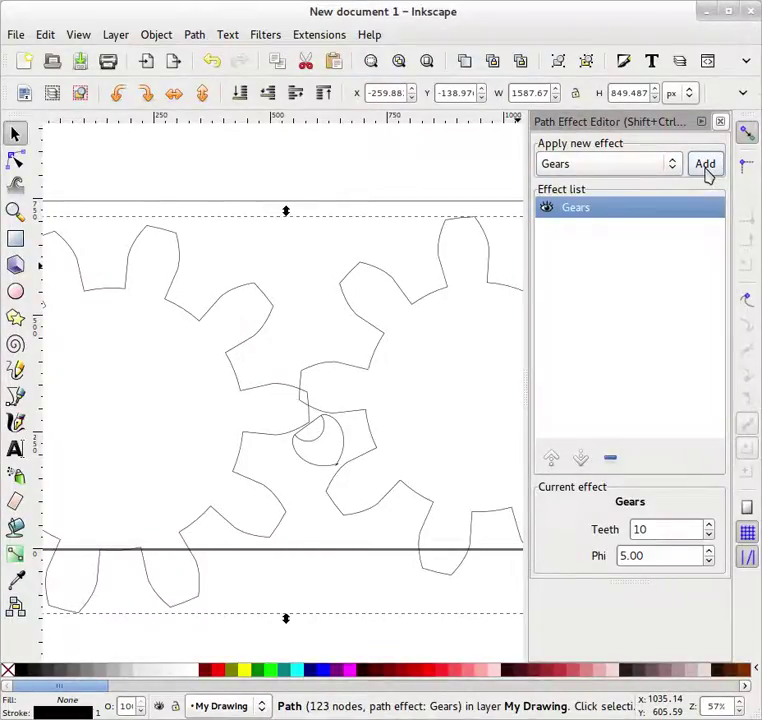
- Scale the gears down to 587.444 × 314.313 px and move them onto the page
scroll(345, 439, down, 6)
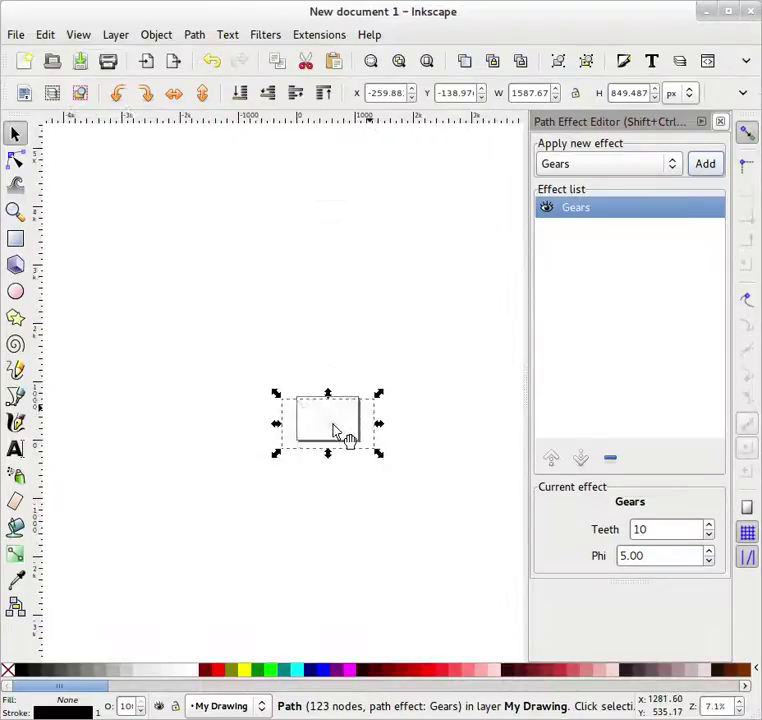
scroll(337, 430, up, 2)
scroll(337, 430, up, 2)
scroll(337, 430, down, 2)
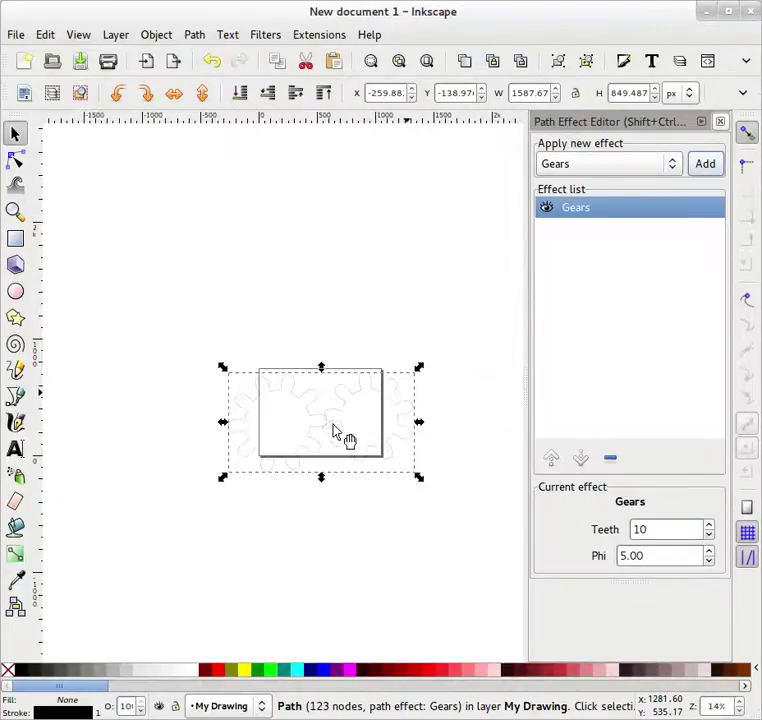
scroll(337, 432, up, 1)
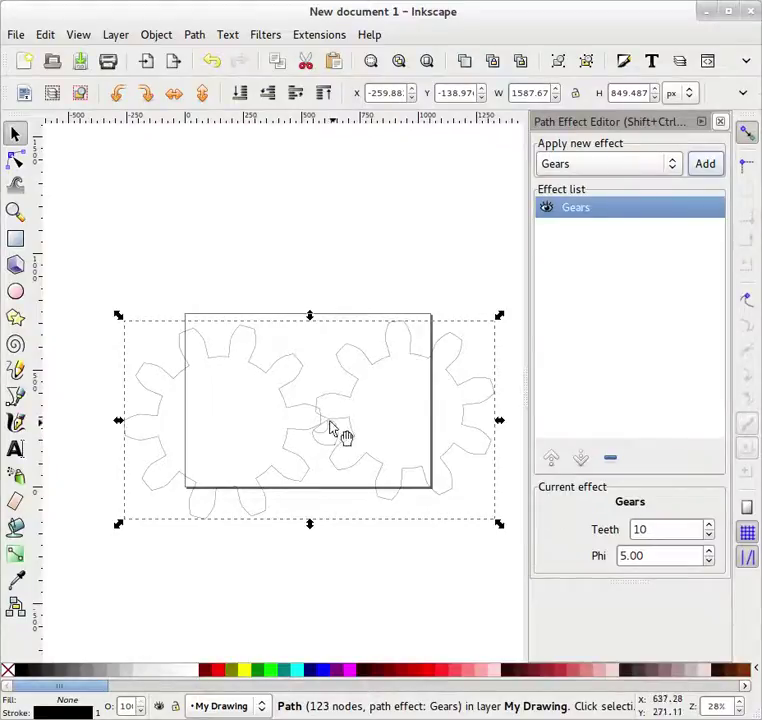
drag(500, 316, 323, 446)
drag(250, 470, 337, 420)
ctrl+scroll(337, 420, up, 2)
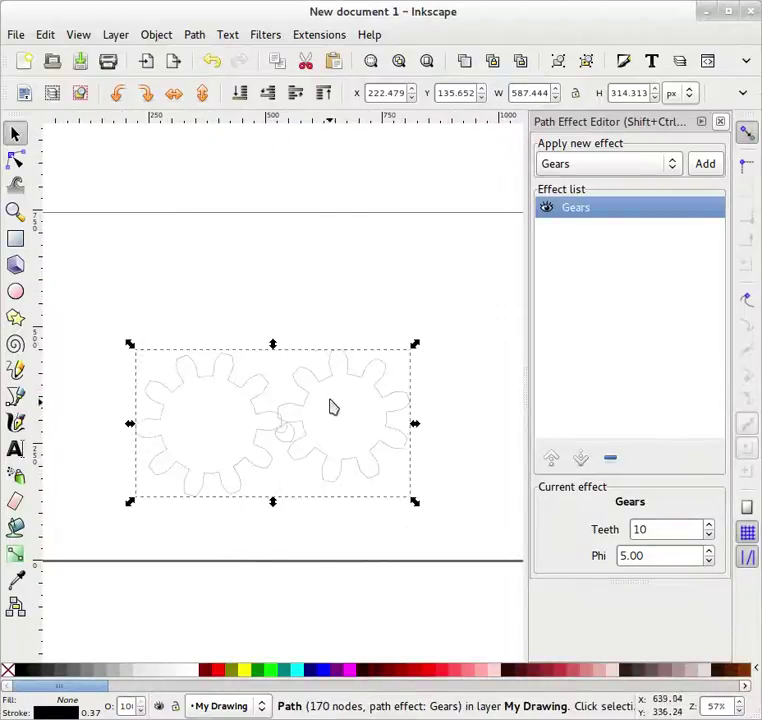
- Drag the gear path's nodes into a row of three meshing gears, smaller middle, largest right
double_click(332, 378)
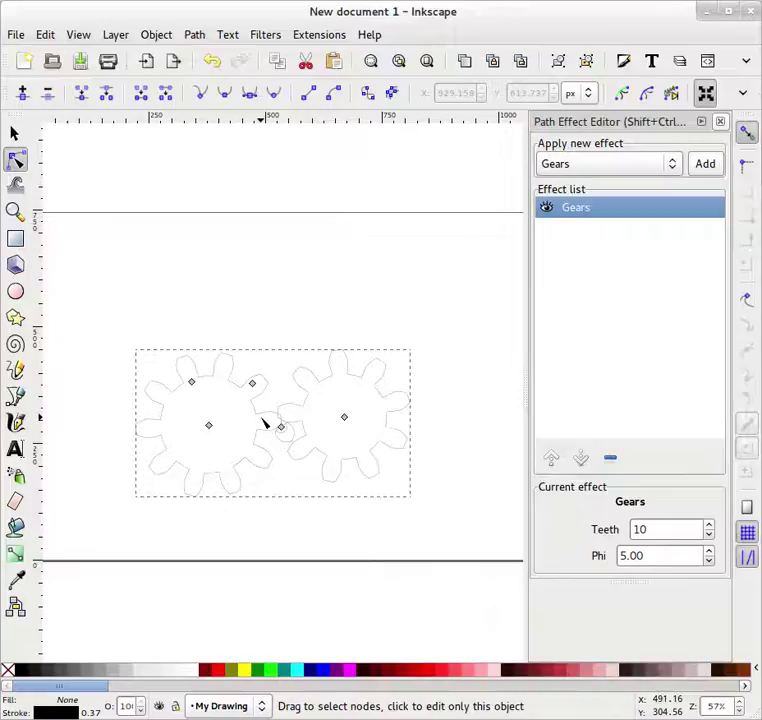
drag(185, 380, 83, 346)
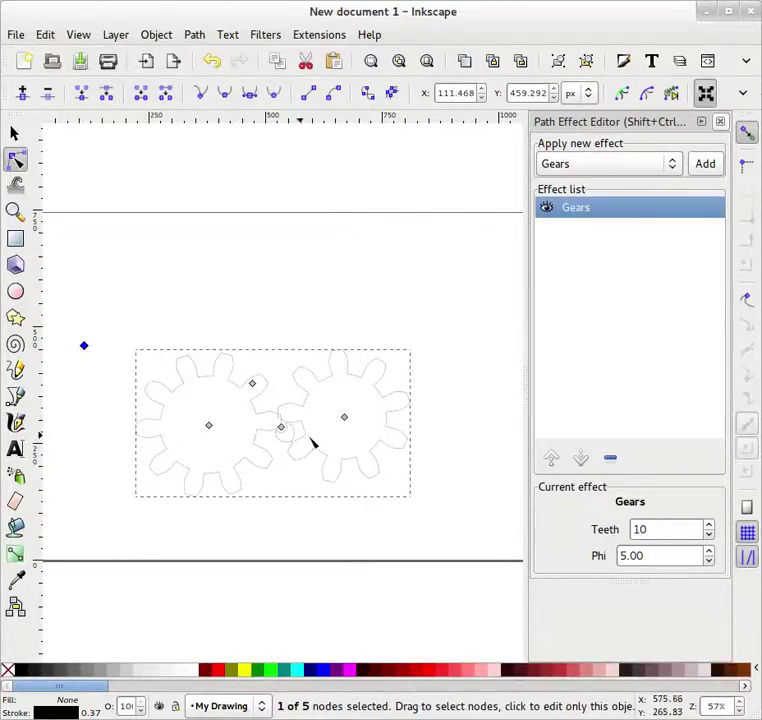
drag(255, 381, 239, 452)
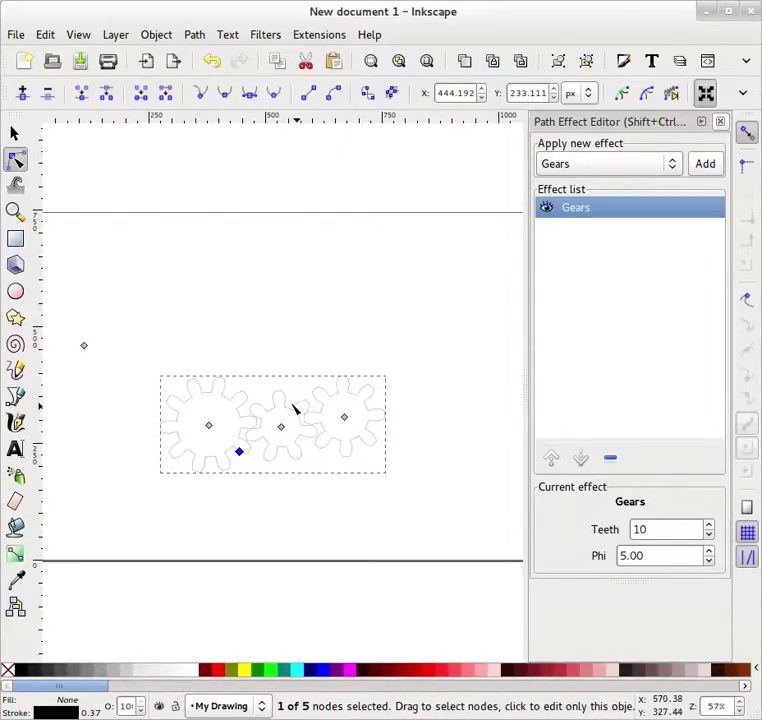
drag(270, 396, 393, 390)
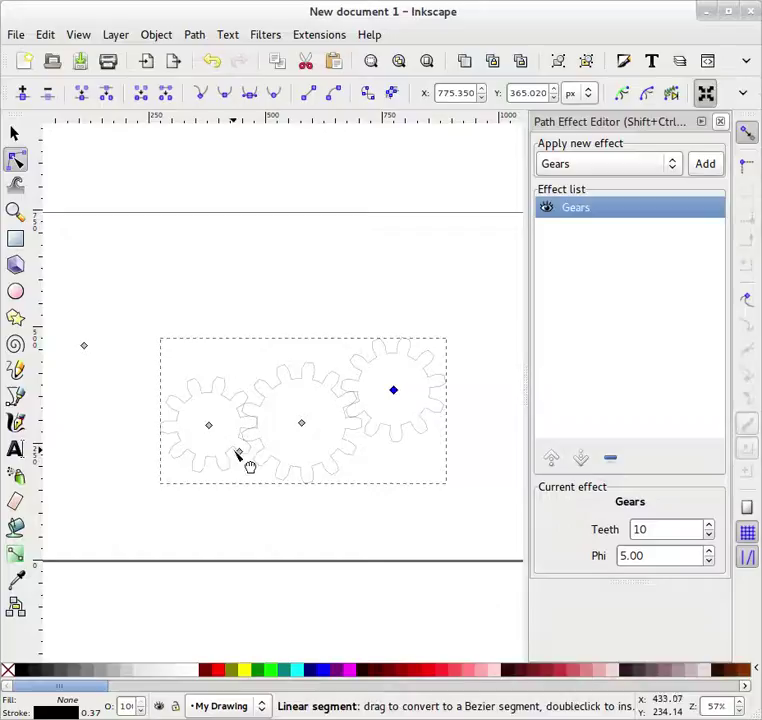
drag(241, 455, 252, 410)
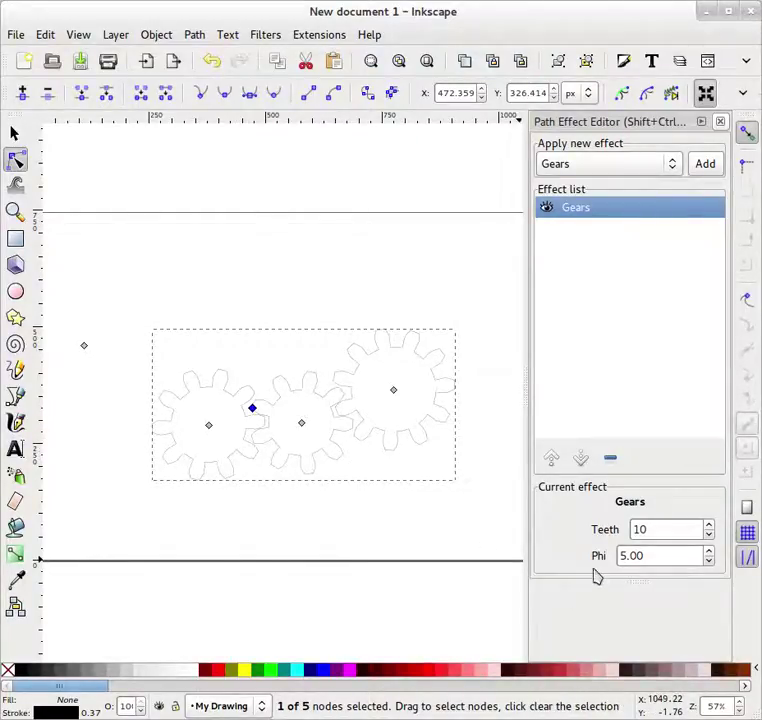
scroll(362, 420, up, 4)
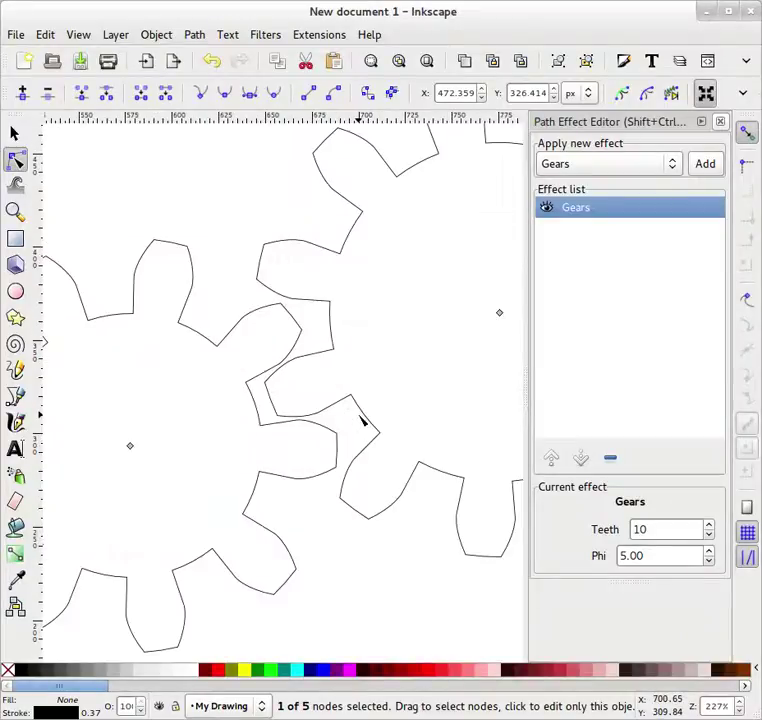
scroll(362, 420, down, 4)
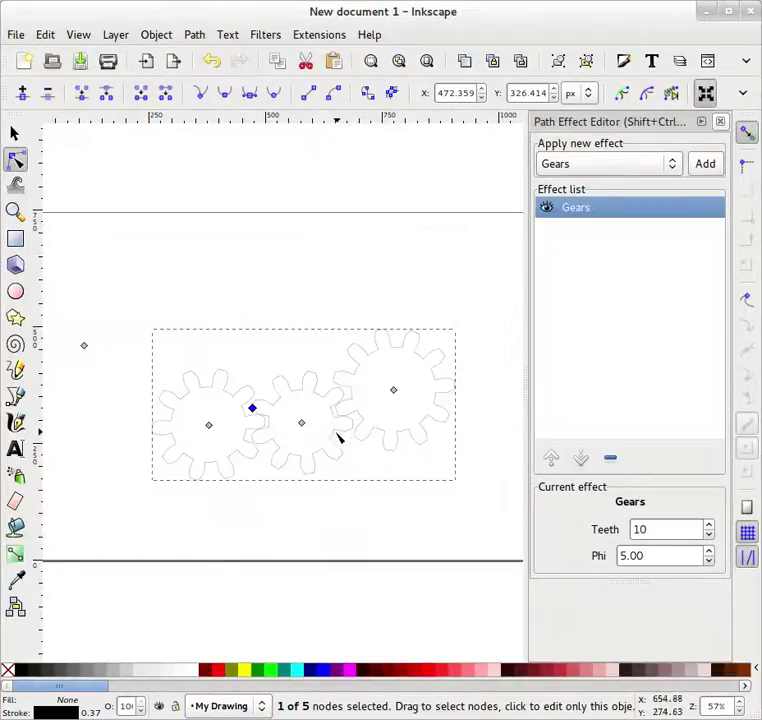
drag(84, 346, 152, 393)
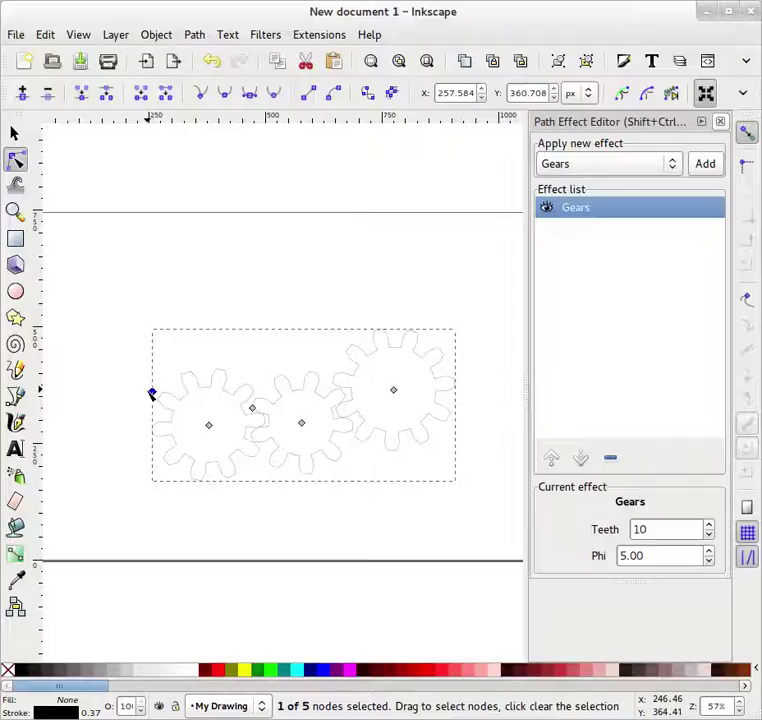
scroll(247, 403, up, 2)
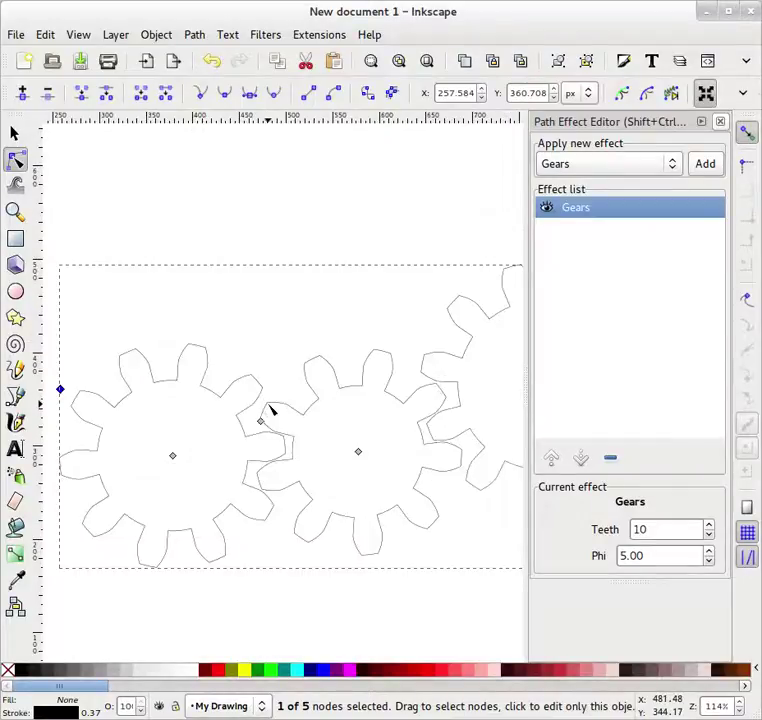
scroll(268, 380, down, 2)
click(243, 292)
scroll(240, 298, up, 1)
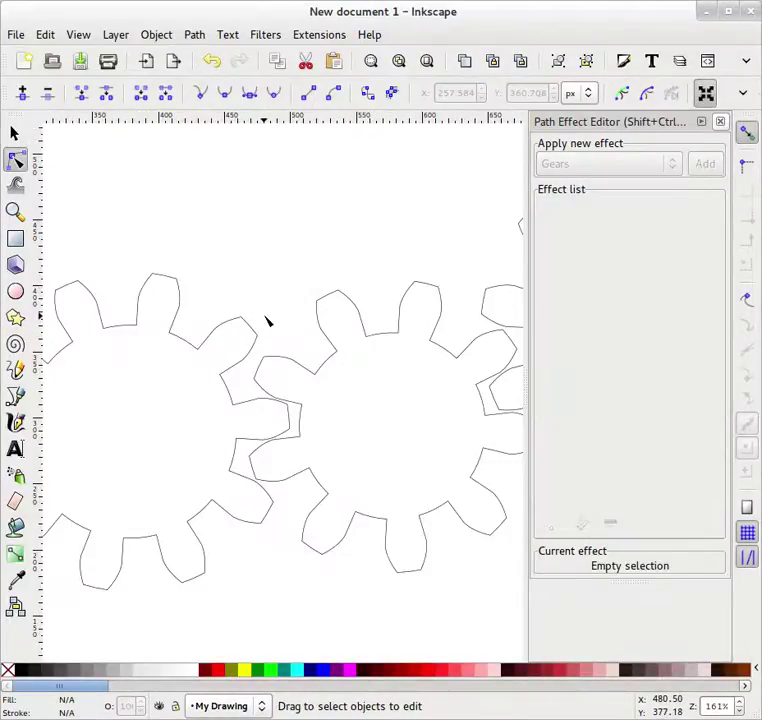
scroll(268, 320, down, 2)
click(15, 134)
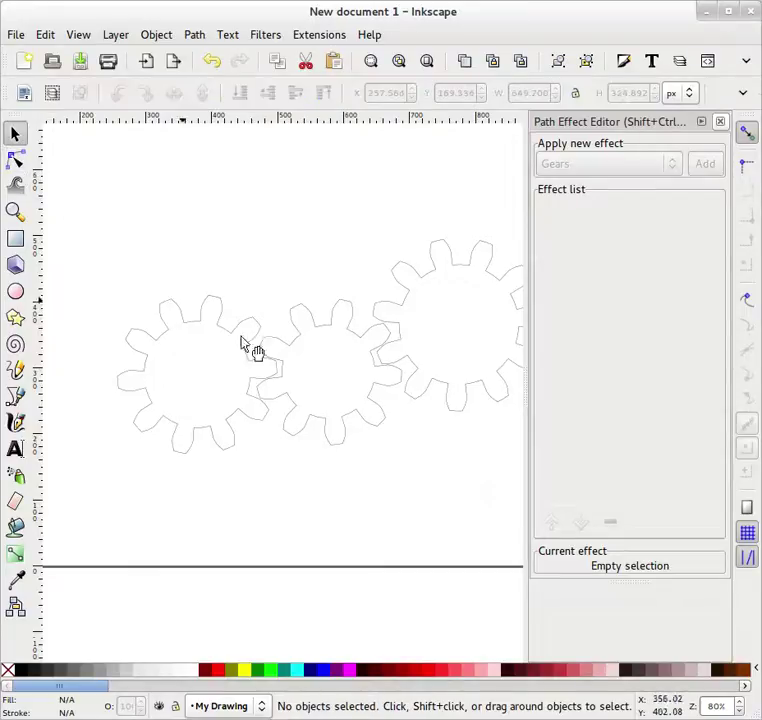
- Select the gear path and bring all three gears fully into view
click(400, 358)
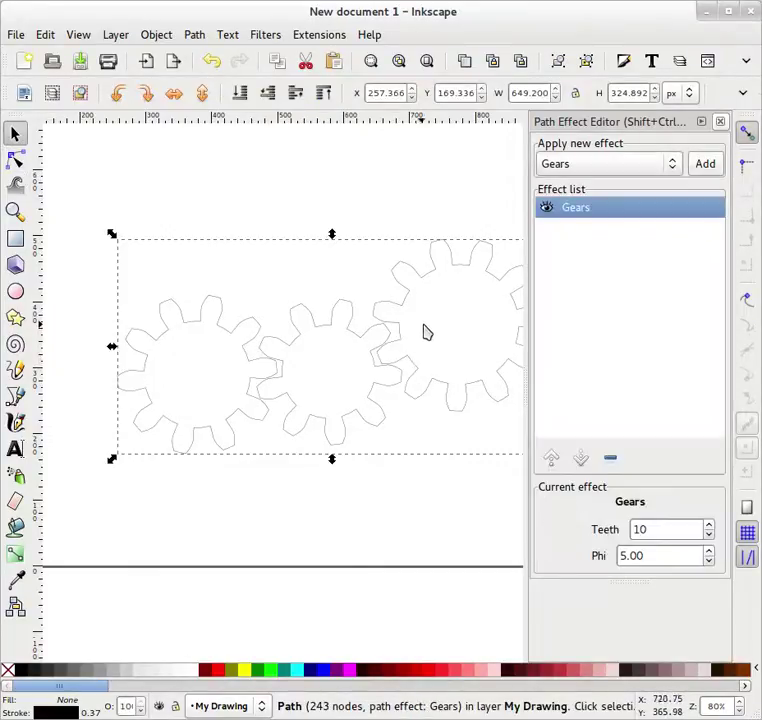
right_click(381, 331)
key(Escape)
drag(388, 340, 352, 342)
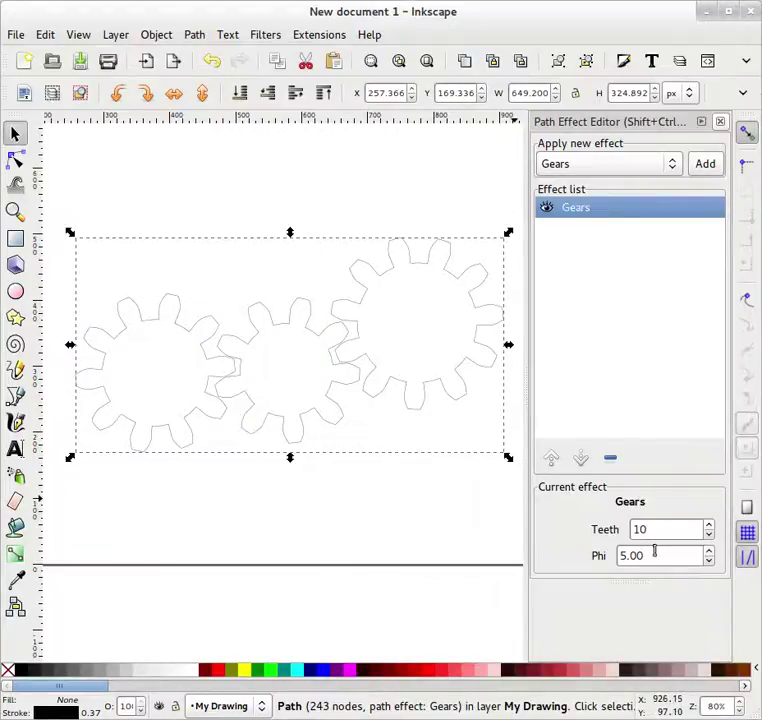
- Set the Gears Phi to 25, then settle on 20 degrees
drag(655, 551, 558, 548)
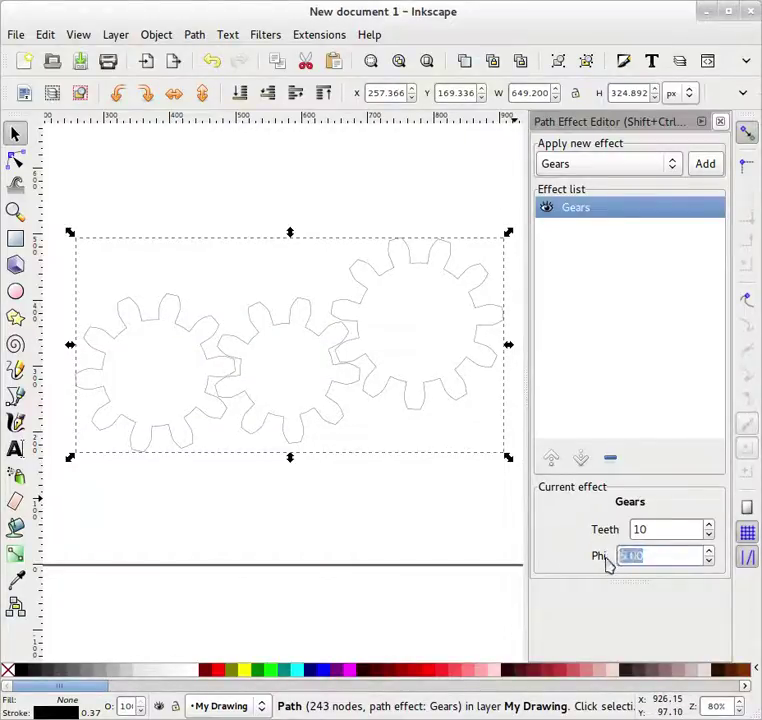
click(640, 556)
drag(655, 556, 616, 565)
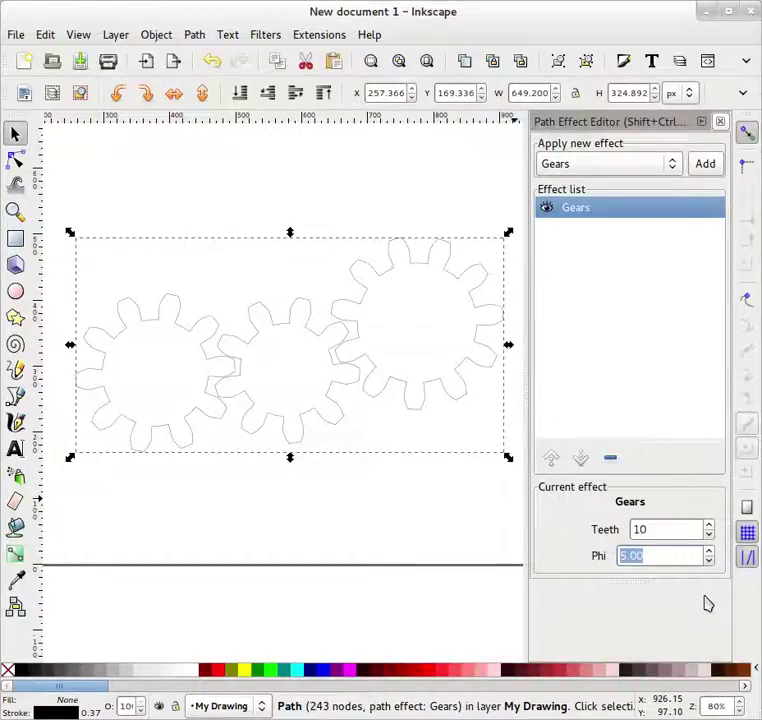
text(25)
key(Return)
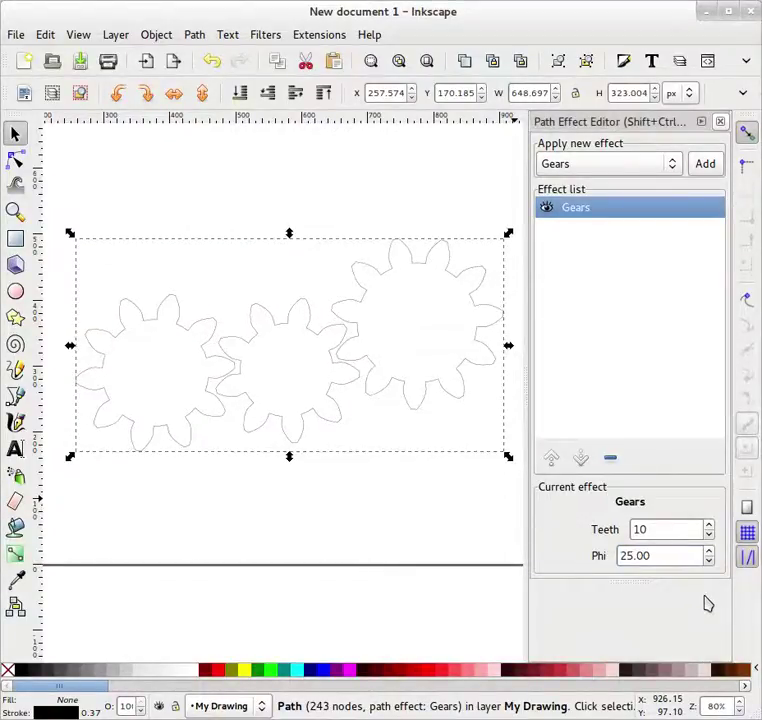
drag(666, 563, 546, 544)
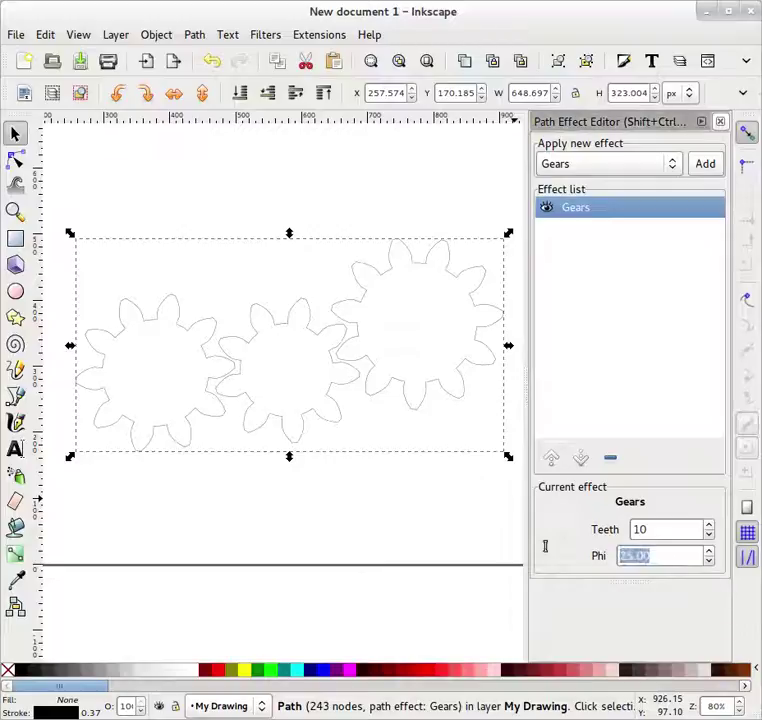
text(20)
key(Return)
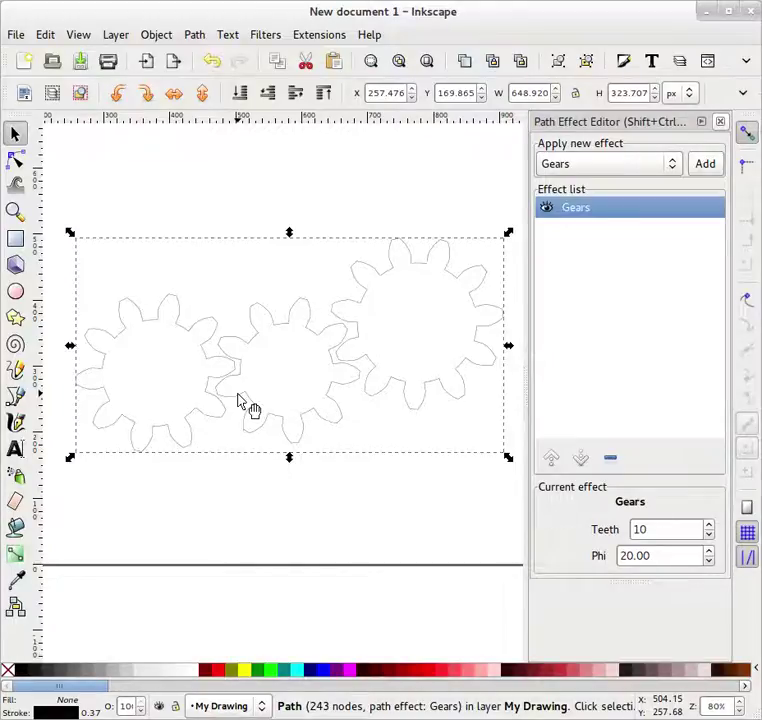
- Change the Gears teeth count from 10 to 30
click(662, 530)
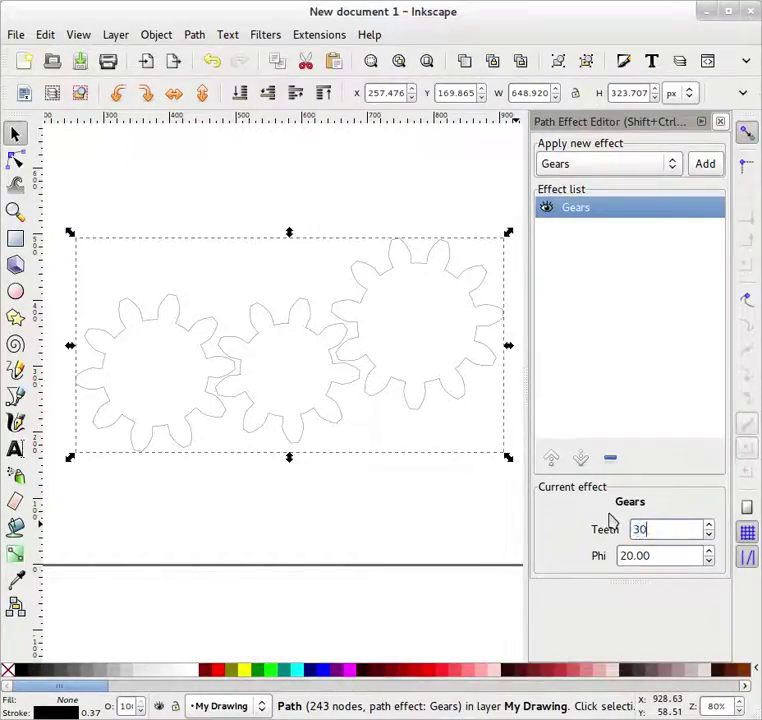
key(Return)
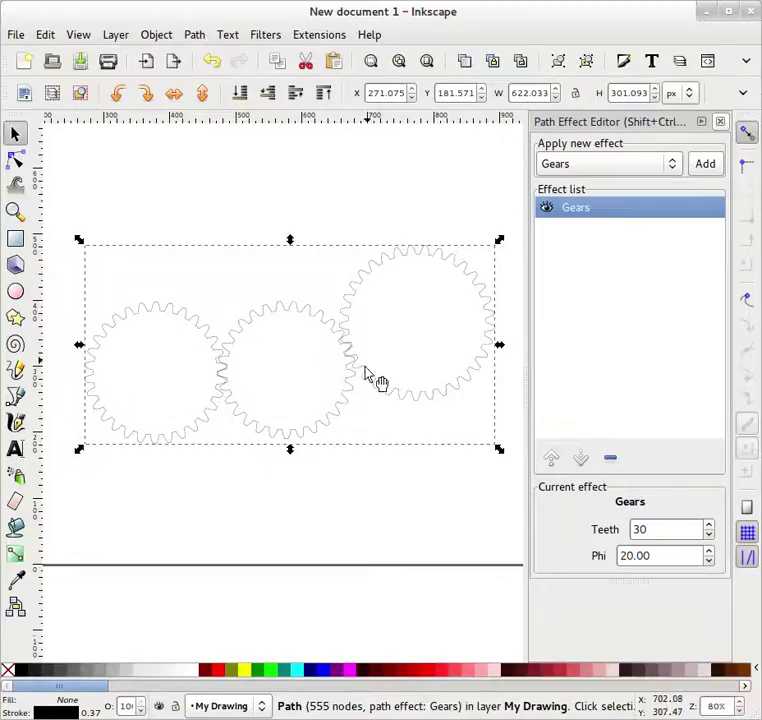
click(412, 405)
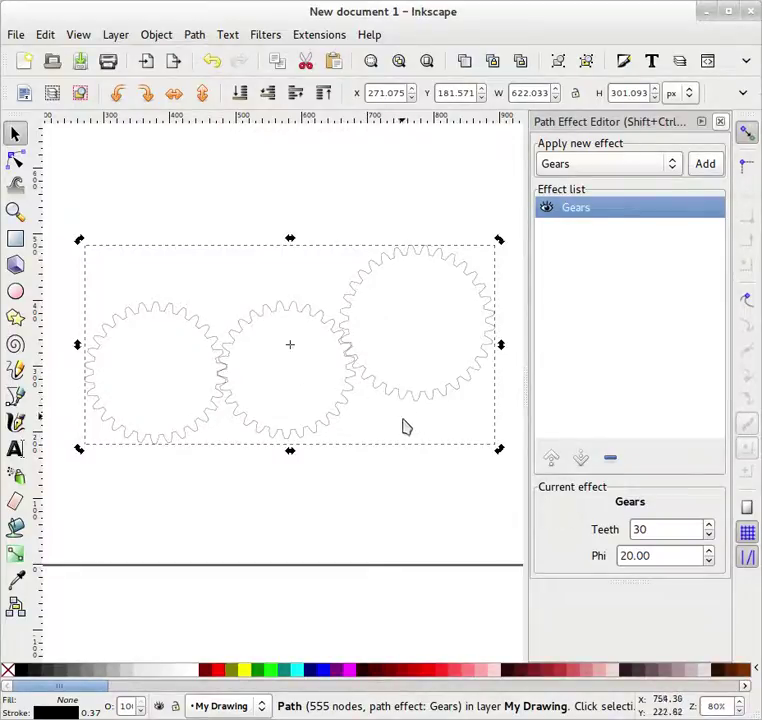
- Drag path nodes to enlarge the middle gear and shift the right gear upper left
double_click(408, 402)
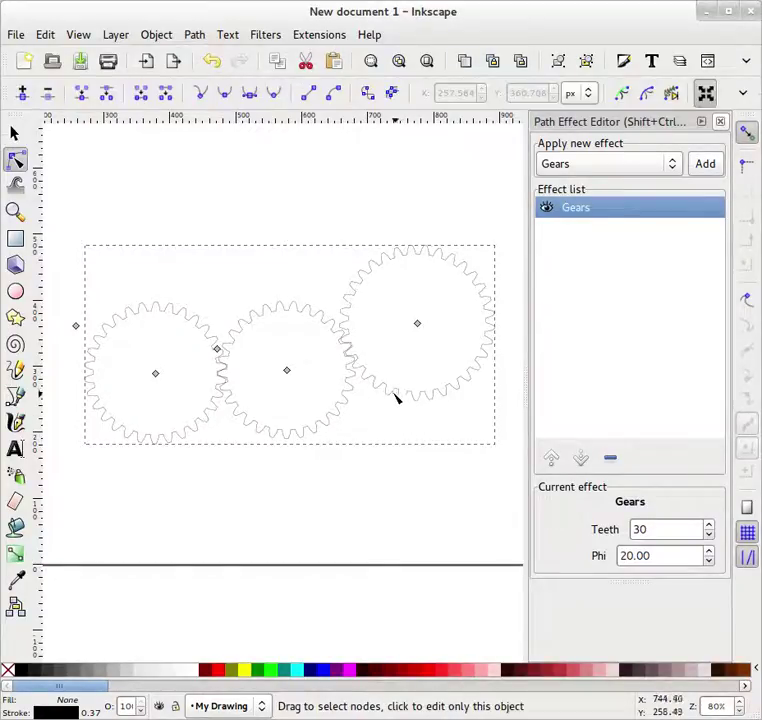
mouse_move(217, 349)
mouse_down()
mouse_move(224, 390)
mouse_move(208, 392)
mouse_move(209, 378)
mouse_move(199, 376)
mouse_move(212, 366)
mouse_up()
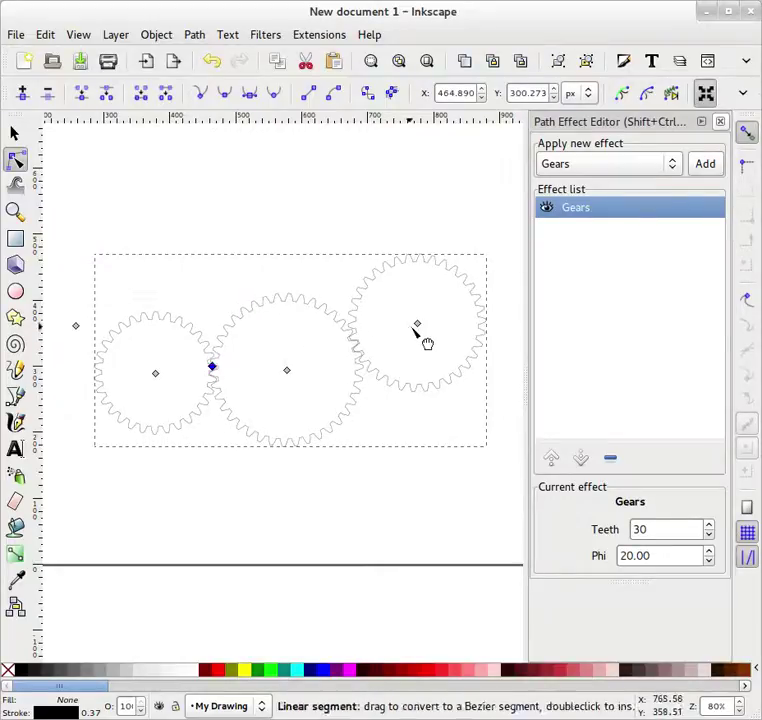
drag(417, 325, 375, 287)
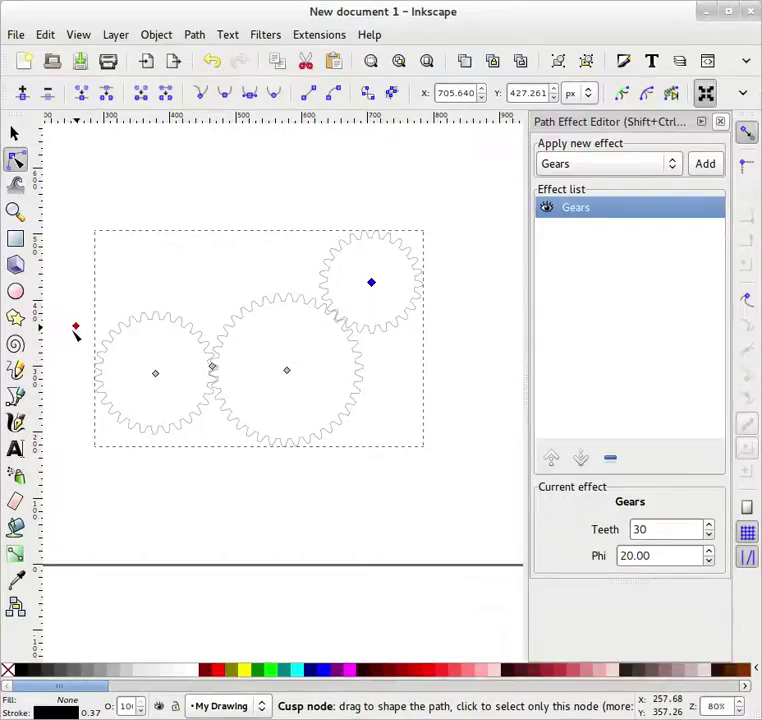
mouse_move(76, 332)
mouse_down()
mouse_move(75, 381)
mouse_move(97, 420)
mouse_move(122, 439)
mouse_move(99, 427)
mouse_move(85, 396)
mouse_move(85, 314)
mouse_up()
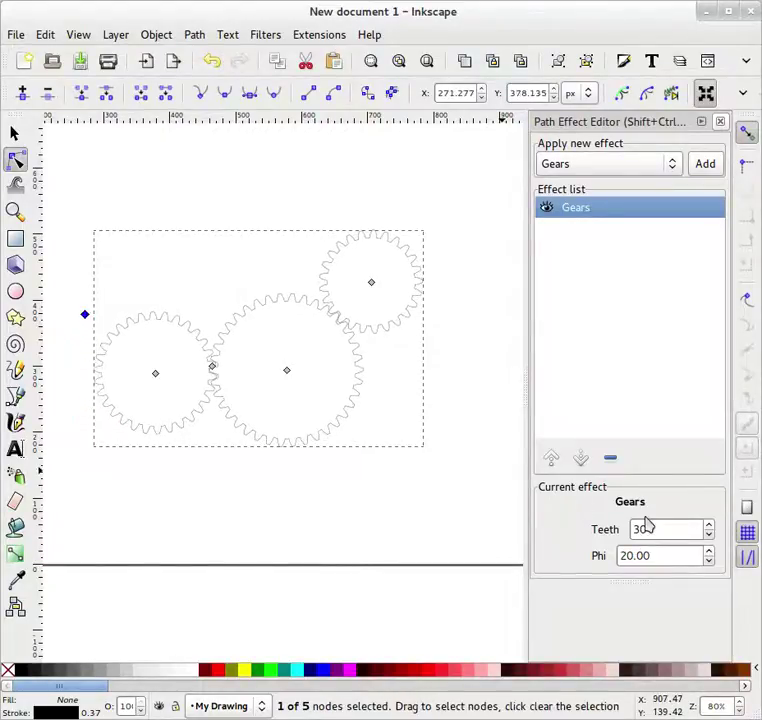
- Set the teeth to 20 and nudge the first path node so the gears still mesh
double_click(640, 528)
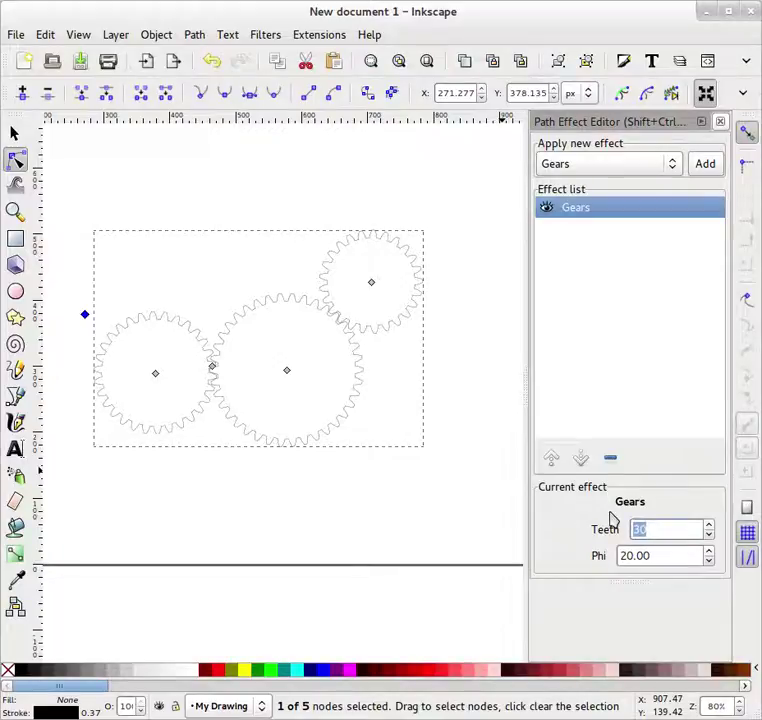
text(20)
key(Return)
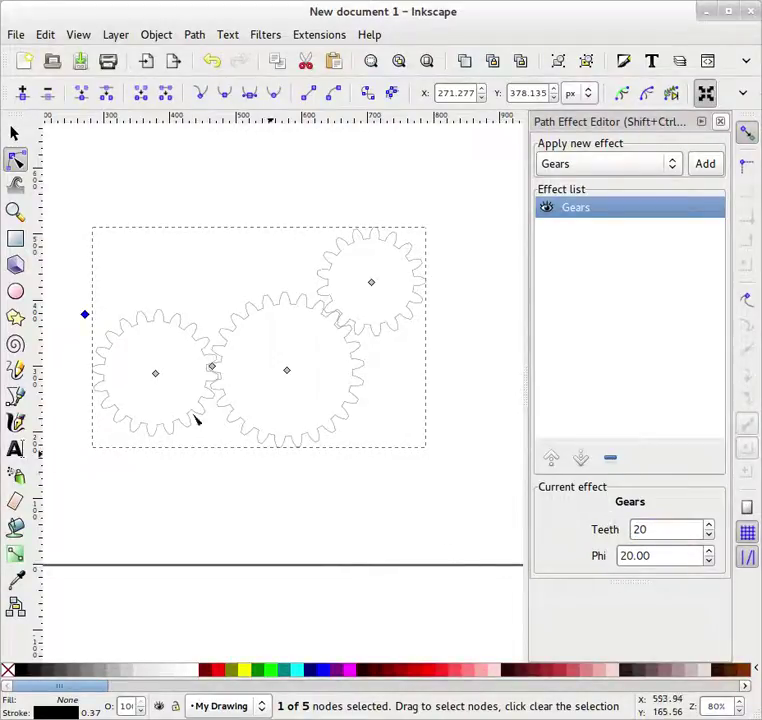
mouse_move(84, 323)
mouse_down()
mouse_move(81, 374)
mouse_move(116, 435)
mouse_move(99, 420)
mouse_move(83, 379)
mouse_move(78, 335)
mouse_move(86, 326)
mouse_up()
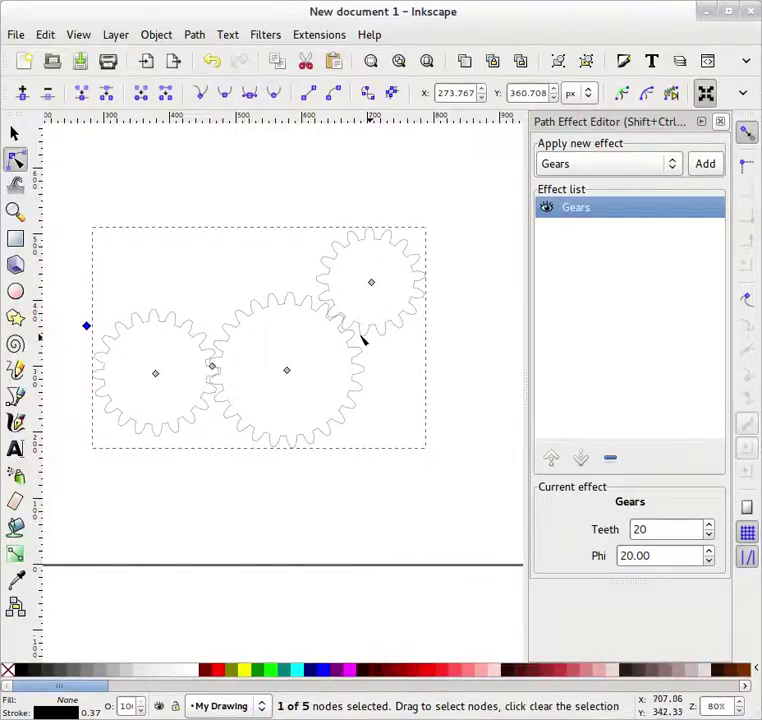
click(15, 133)
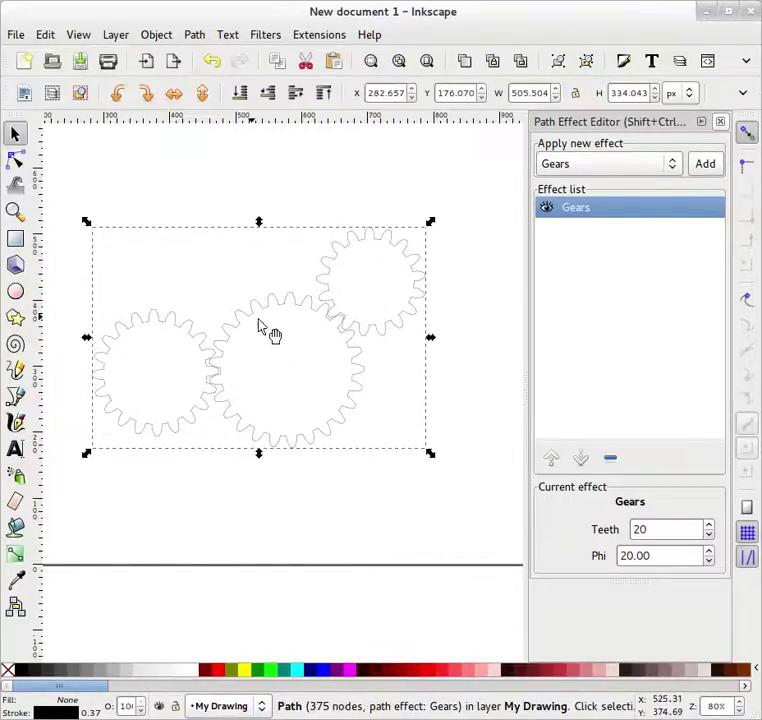
- Fill the gears pink, then change the fill to dark brown
click(468, 670)
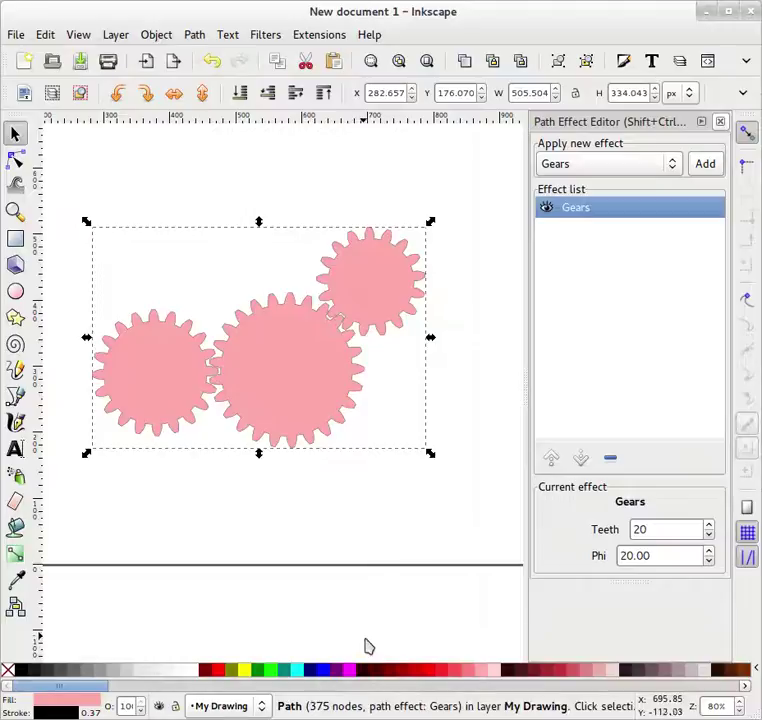
click(657, 672)
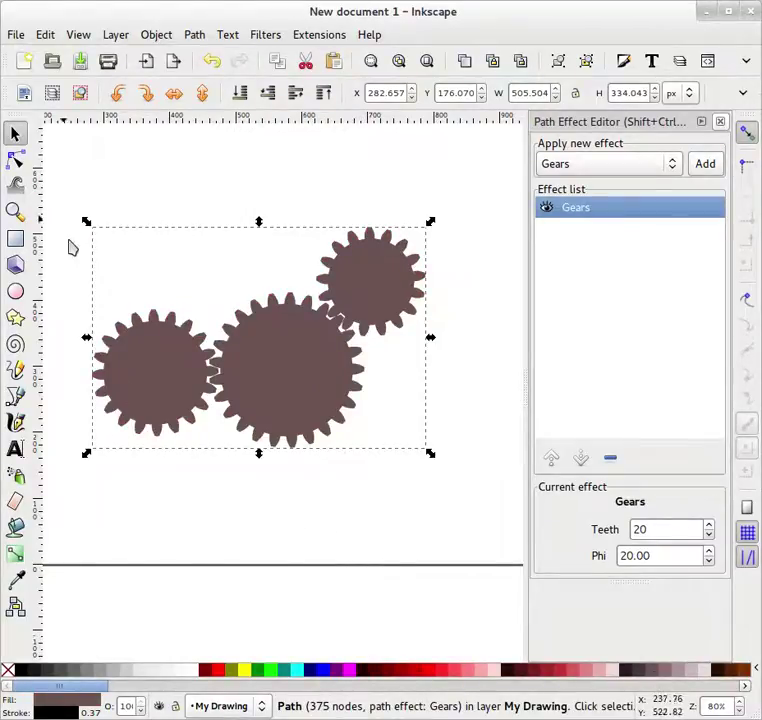
- Adjust the gear path's first node and middle centre node to make the middle gear small and the right gear larger
key(n)
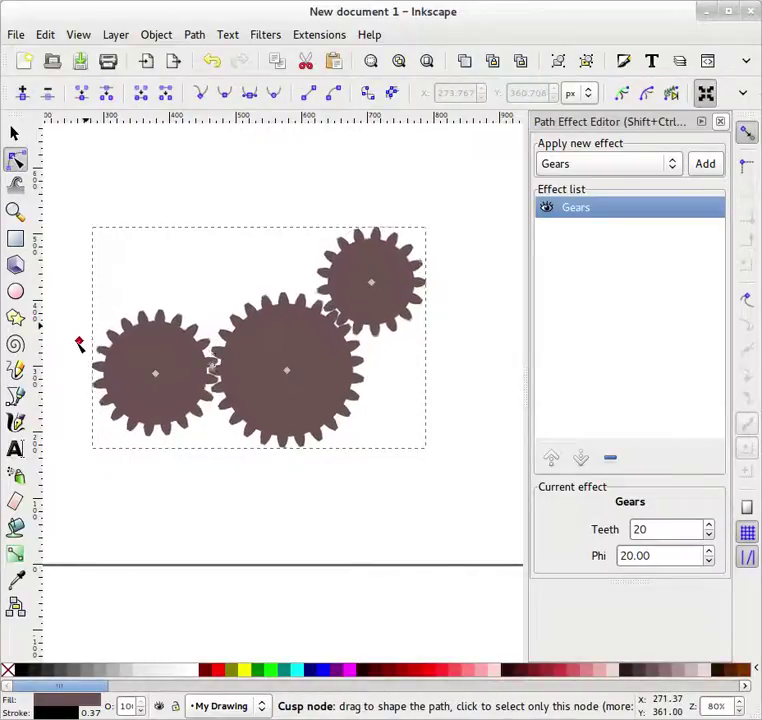
drag(79, 344, 92, 334)
drag(289, 371, 247, 337)
click(300, 482)
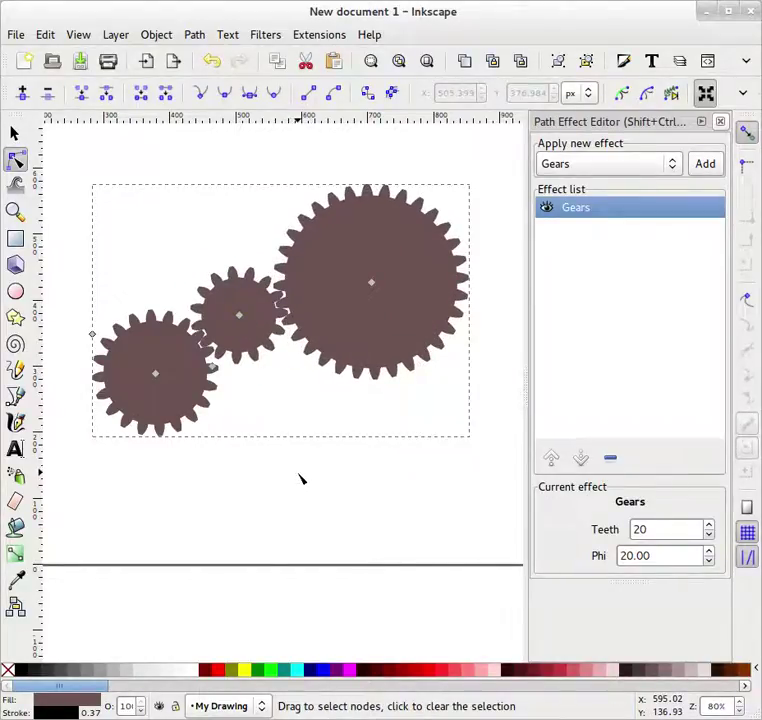